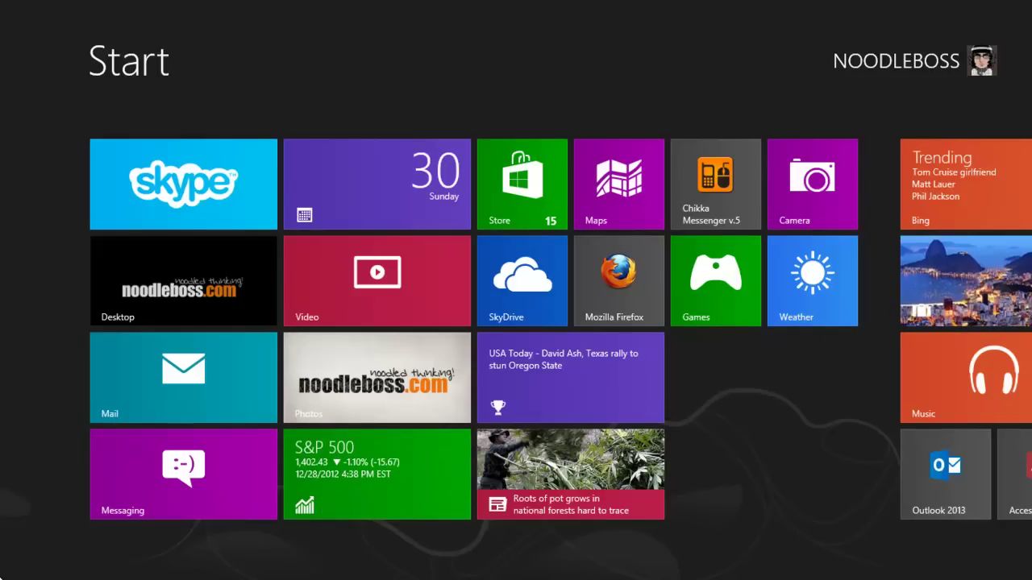
Launch Firefox and load the router's admin page at 192.168.1.1.
{"action": "mouse_move", "coordinate": [1, 48]}
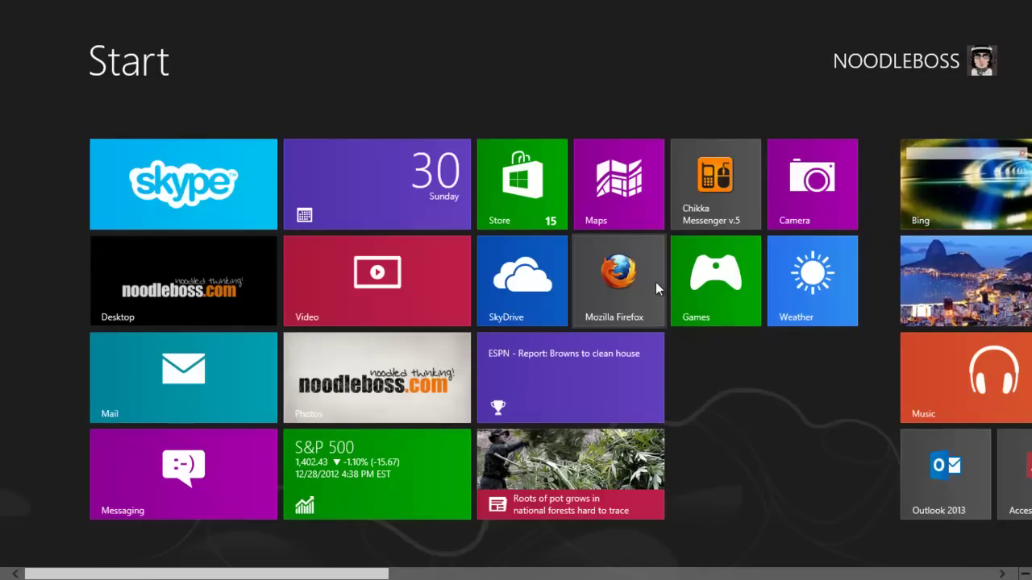
{"action": "left_click", "coordinate": [655, 282]}
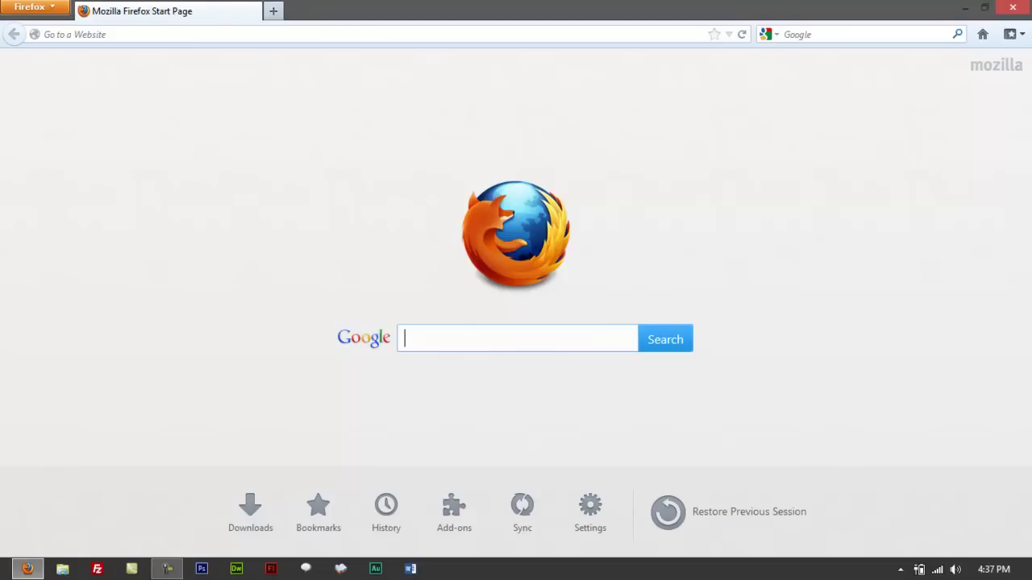
{"action": "left_click", "coordinate": [129, 32]}
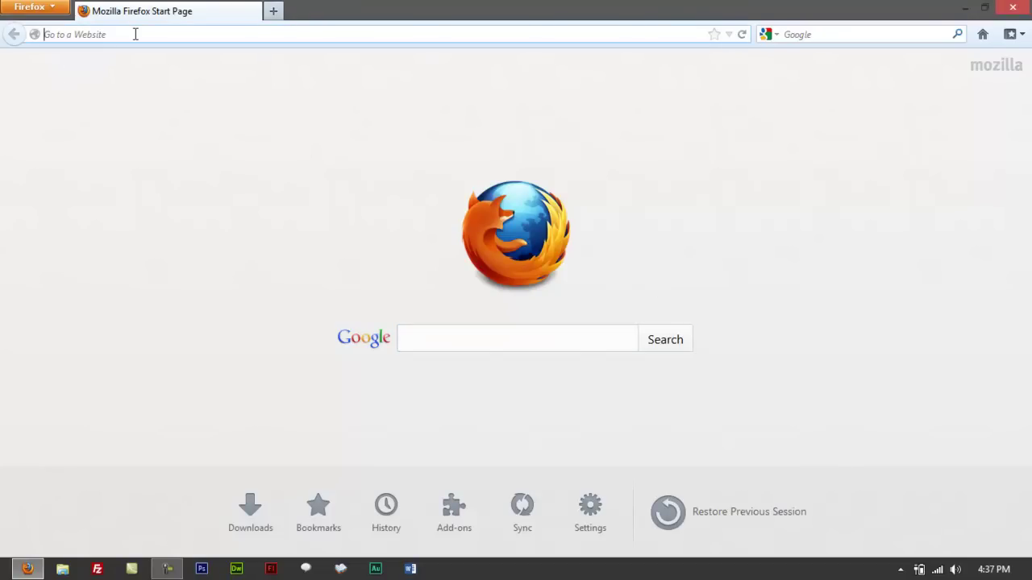
{"action": "type", "text": "19"}
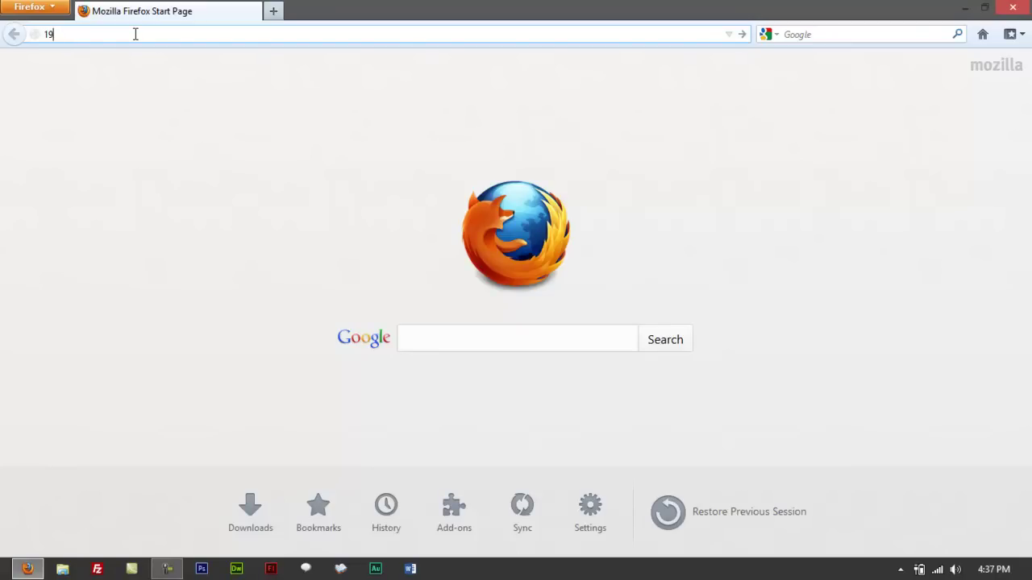
{"action": "type", "text": "1.1"}
{"action": "key", "text": "BackSpace"}
{"action": "key", "text": "BackSpace"}
{"action": "type", "text": ".168.0"}
{"action": "key", "text": "BackSpace"}
{"action": "type", "text": "1.1"}
{"action": "key", "text": "Return"}
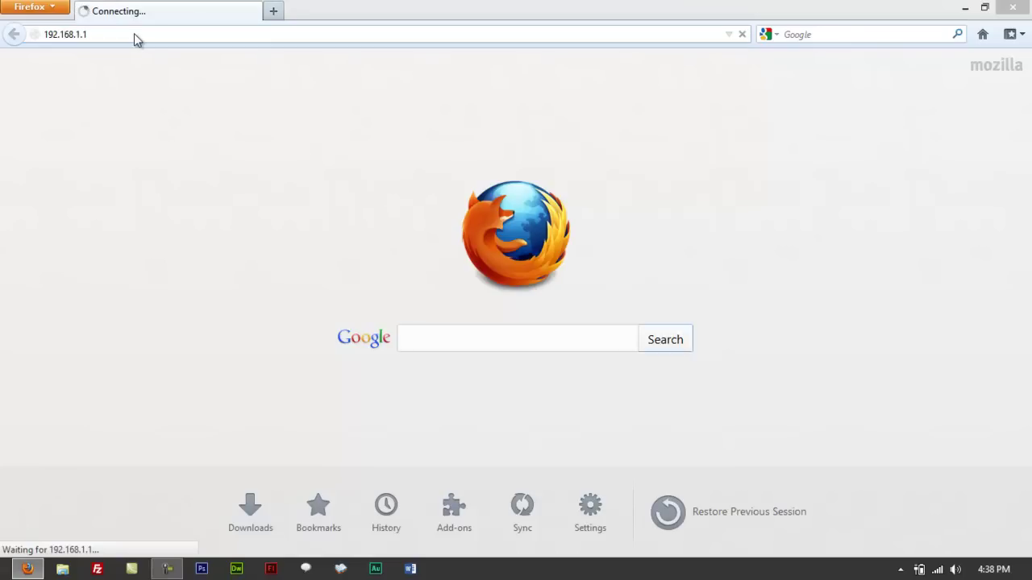
Sign in with the router's admin username and password, declining to save the password.
{"action": "type", "text": "admin"}
{"action": "key", "text": "BackSpace"}
{"action": "key", "text": "BackSpace"}
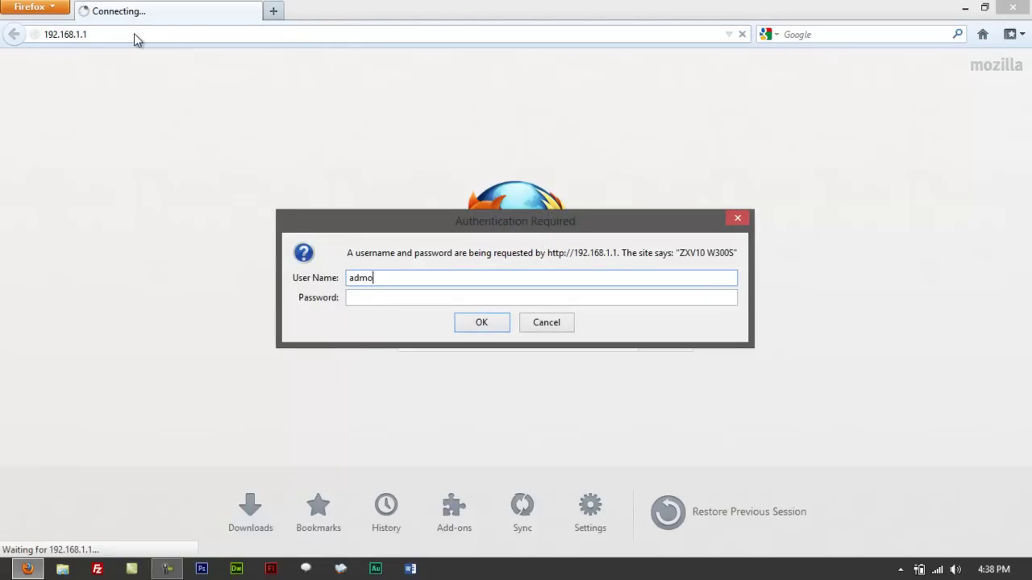
{"action": "type", "text": "in"}
{"action": "key", "text": "Tab"}
{"action": "type", "text": "*******"}
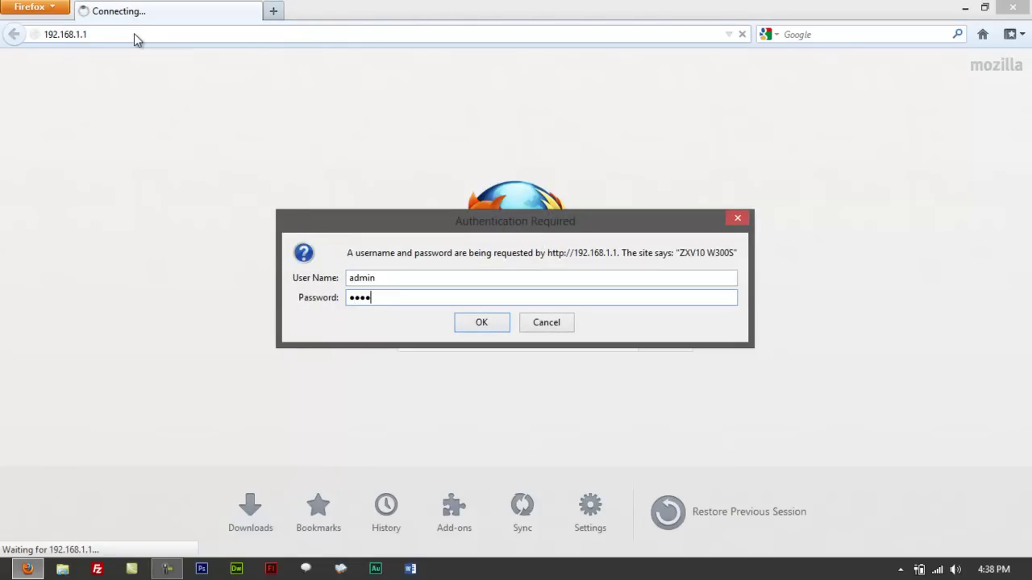
{"action": "type", "text": "********"}
{"action": "key", "text": "Return"}
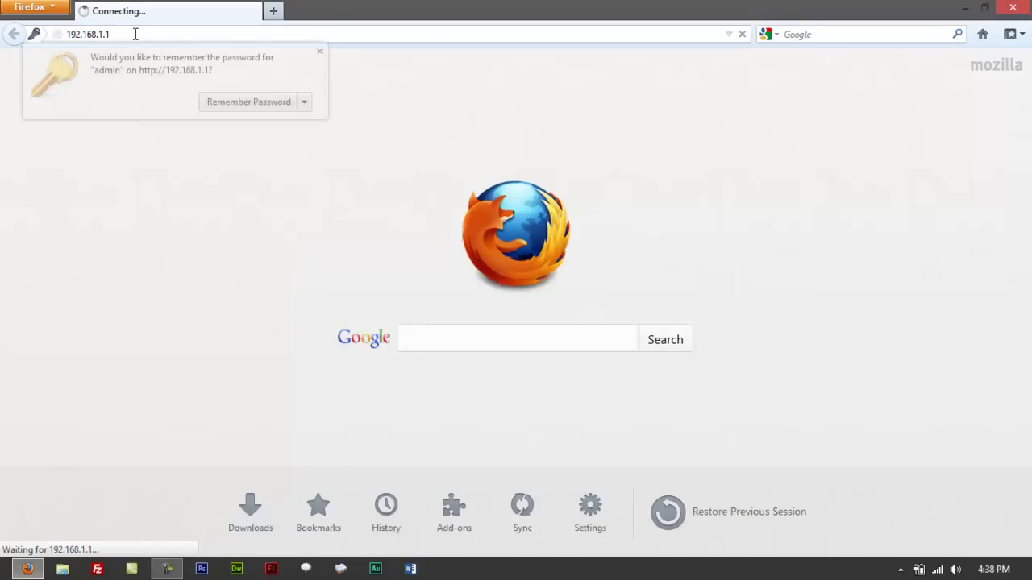
{"action": "left_click", "coordinate": [319, 58]}
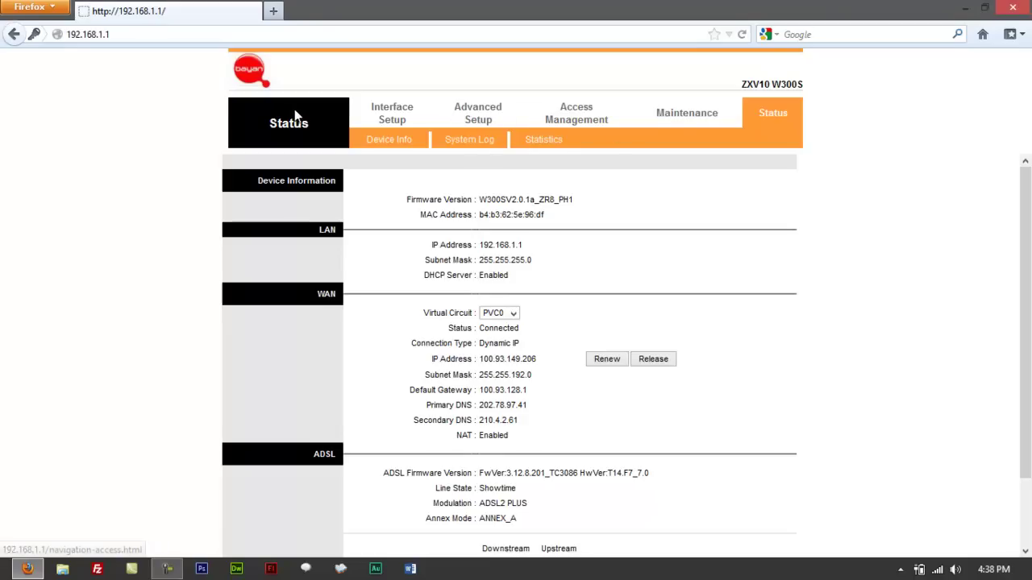
Go to Interface Setup > Wireless and scroll down to the Multiple SSIDs Settings and WEP key sections.
{"action": "left_click", "coordinate": [397, 115]}
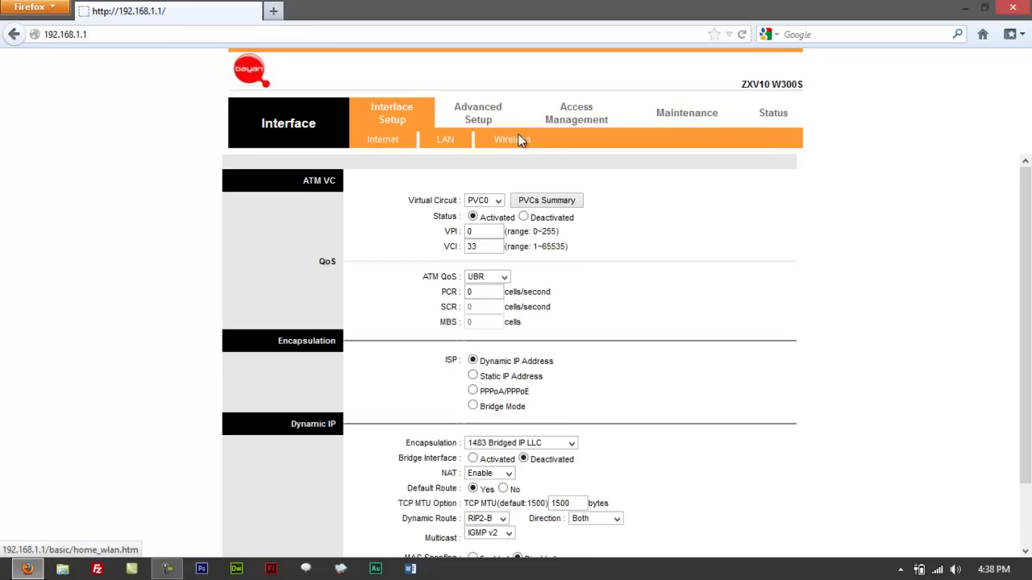
{"action": "left_click", "coordinate": [518, 140]}
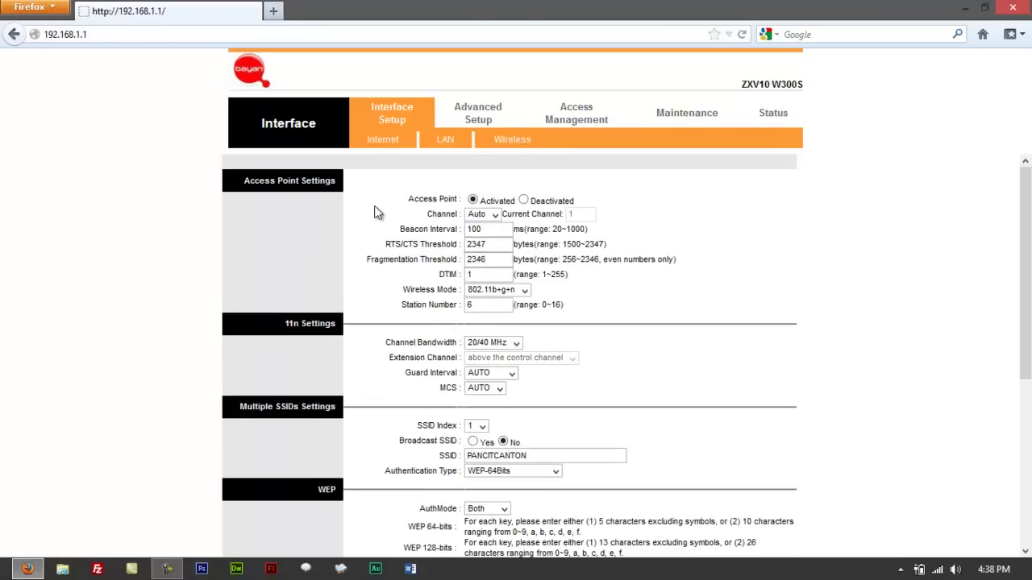
{"action": "scroll", "coordinate": [75, 257], "scroll_direction": "down", "scroll_amount": 2}
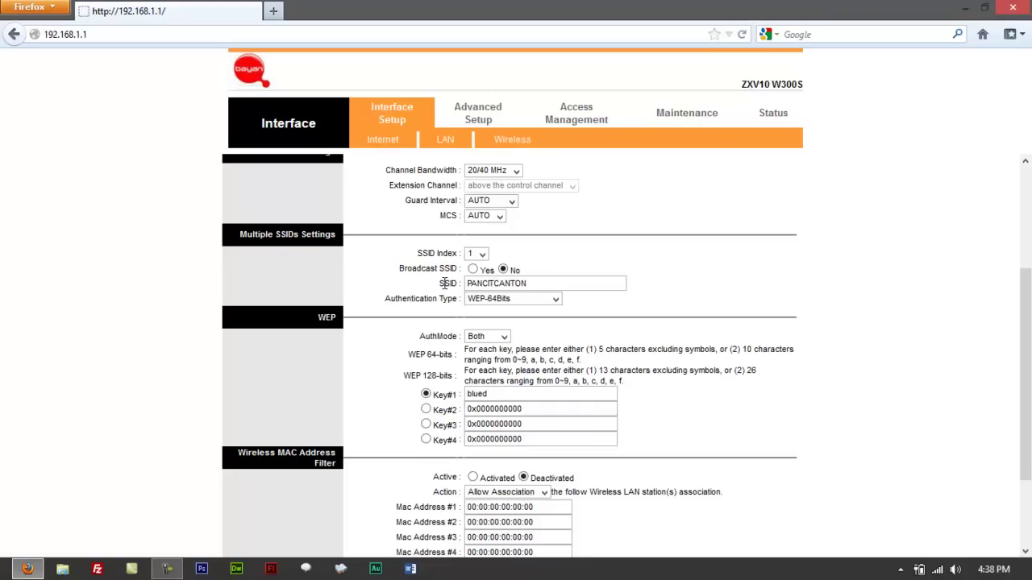
{"action": "left_click_drag", "start_coordinate": [445, 283], "coordinate": [563, 278]}
{"action": "left_click", "coordinate": [844, 280]}
{"action": "scroll", "coordinate": [842, 280], "scroll_direction": "down", "scroll_amount": 1}
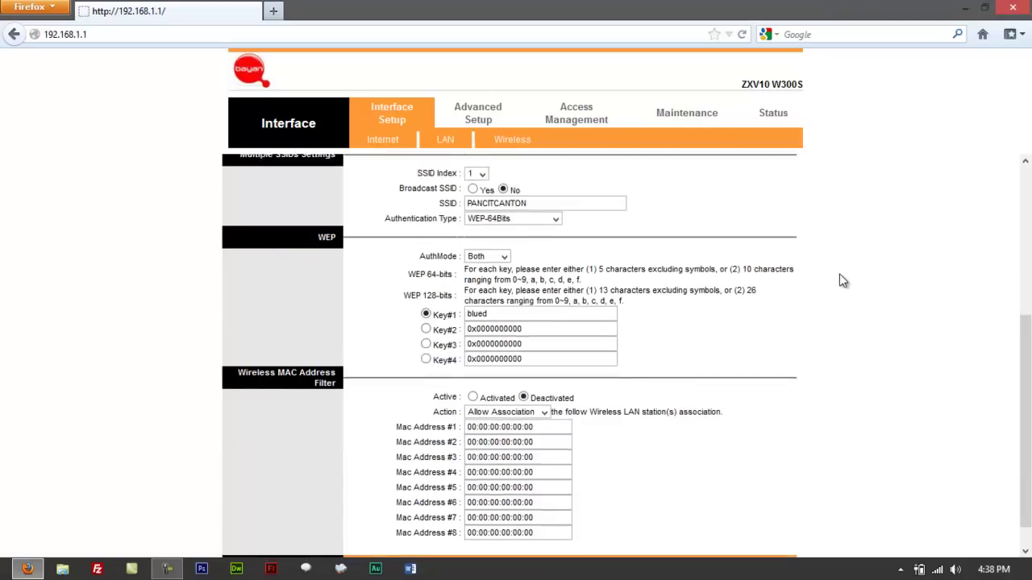
{"action": "scroll", "coordinate": [838, 280], "scroll_direction": "up", "scroll_amount": 2}
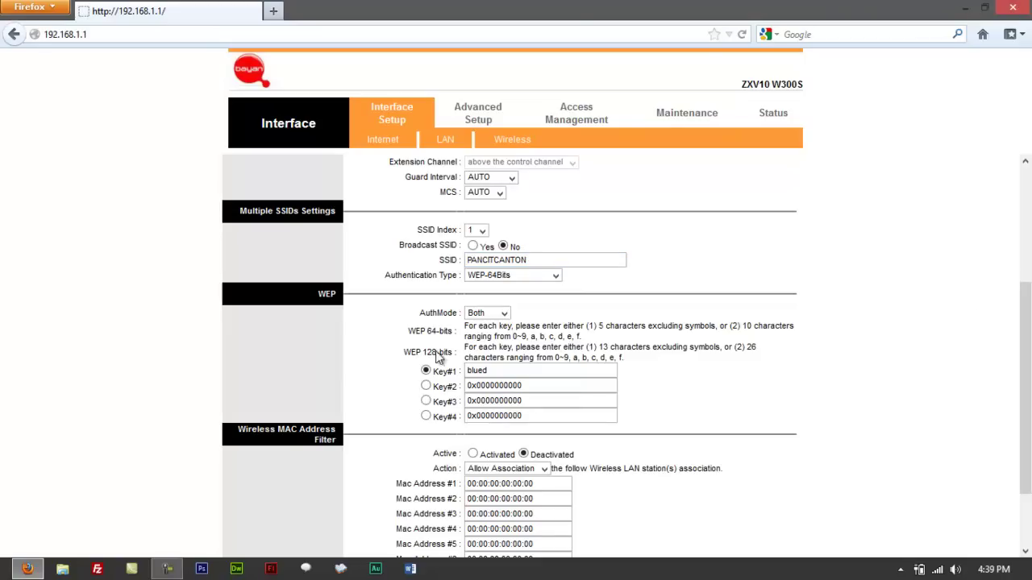
{"action": "left_click", "coordinate": [420, 372]}
{"action": "left_click_drag", "start_coordinate": [473, 260], "coordinate": [544, 259]}
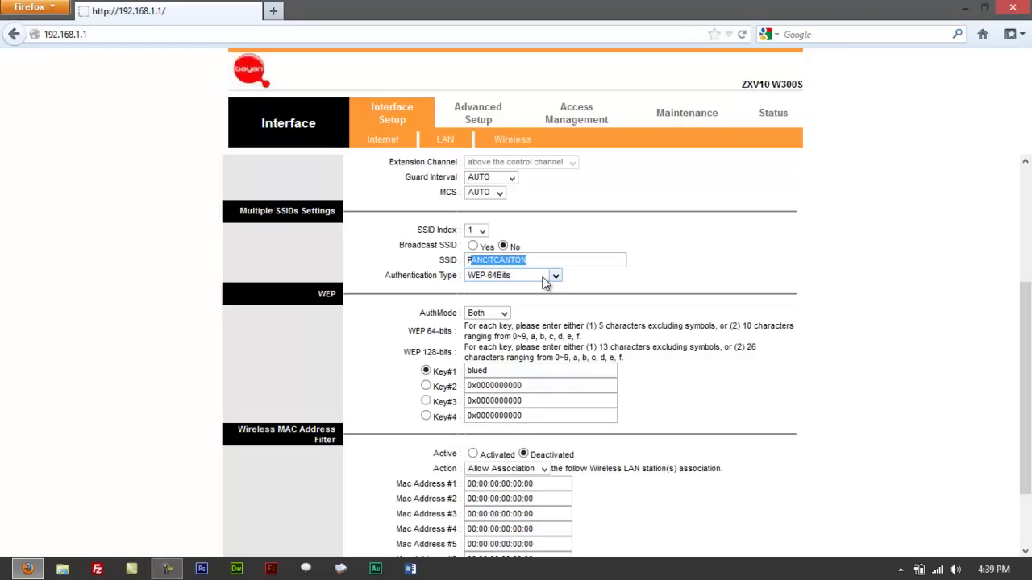
{"action": "left_click", "coordinate": [545, 278]}
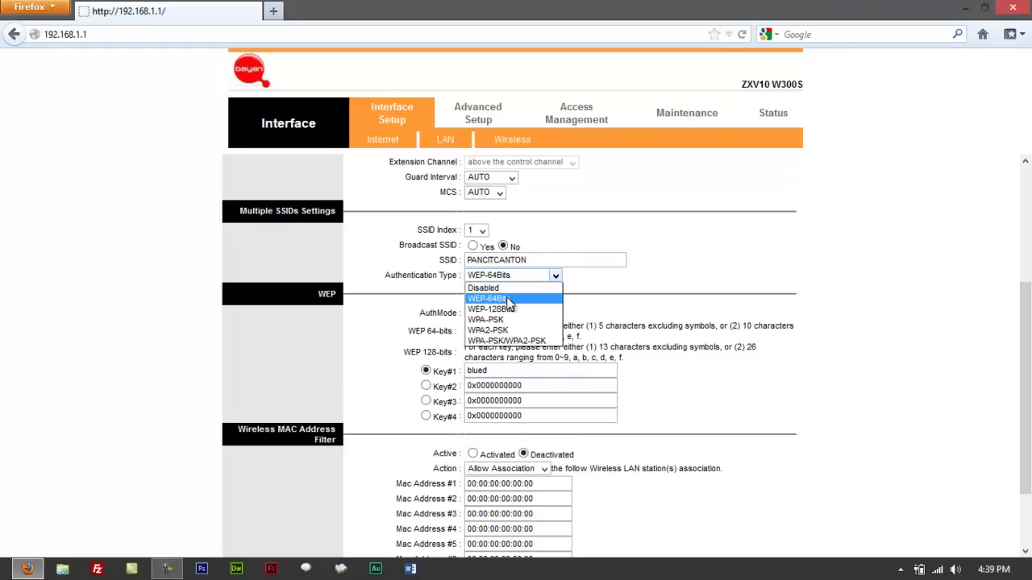
{"action": "left_click", "coordinate": [577, 293]}
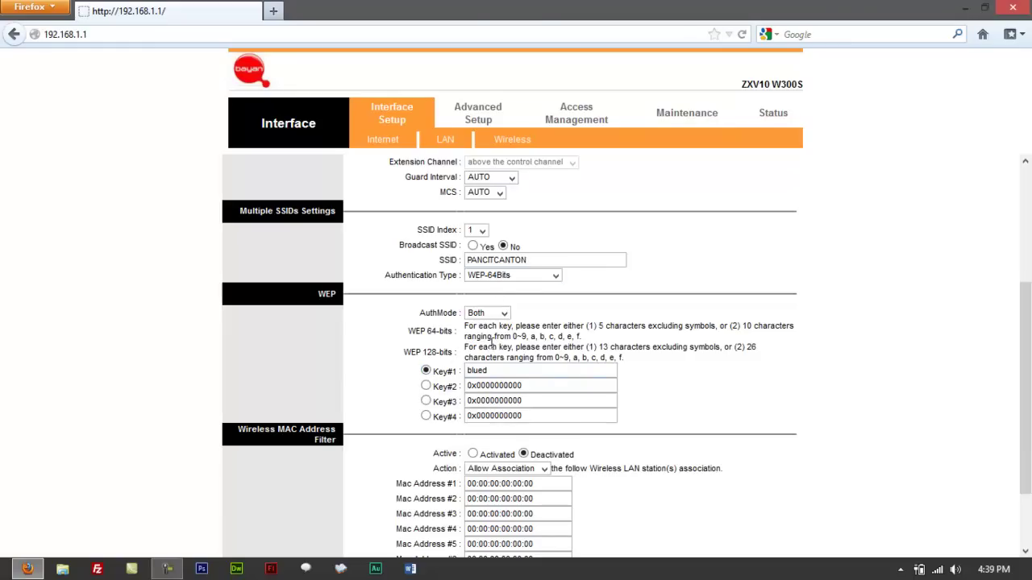
Replace the Key#1 value 'blued' with sample text, then clear the field.
{"action": "left_click", "coordinate": [443, 369]}
{"action": "type", "text": "black"}
{"action": "key", "text": "BackSpace"}
{"action": "key", "text": "BackSpace"}
{"action": "key", "text": "BackSpace"}
{"action": "key", "text": "BackSpace"}
{"action": "type", "text": "green"}
{"action": "key", "text": "BackSpace"}
{"action": "key", "text": "BackSpace"}
{"action": "key", "text": "BackSpace"}
{"action": "key", "text": "BackSpace"}
{"action": "key", "text": "BackSpace"}
Change the authentication type to WPA-PSK and scroll down to its encryption and pre-shared key settings.
{"action": "left_click", "coordinate": [514, 275]}
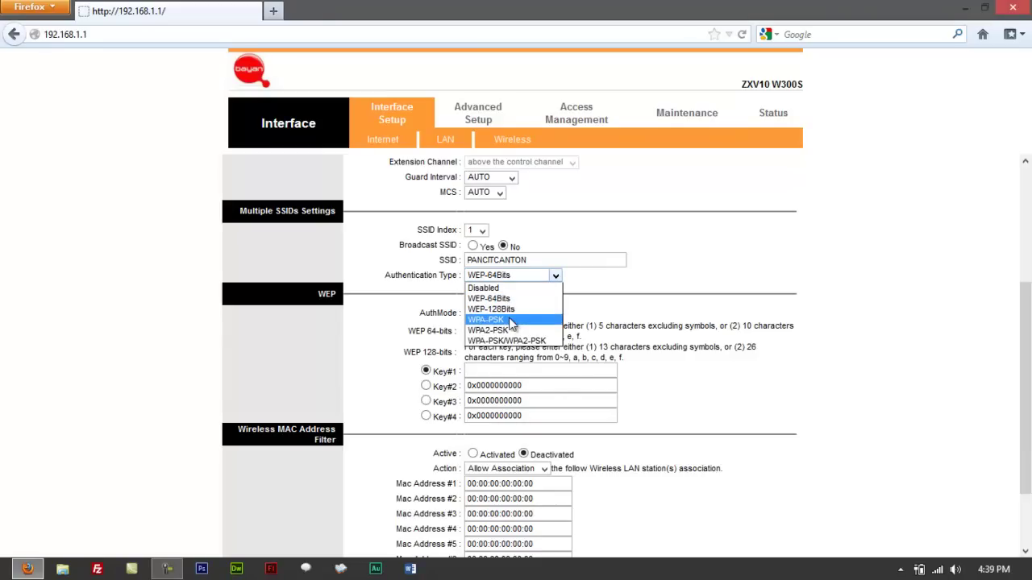
{"action": "left_click", "coordinate": [510, 320]}
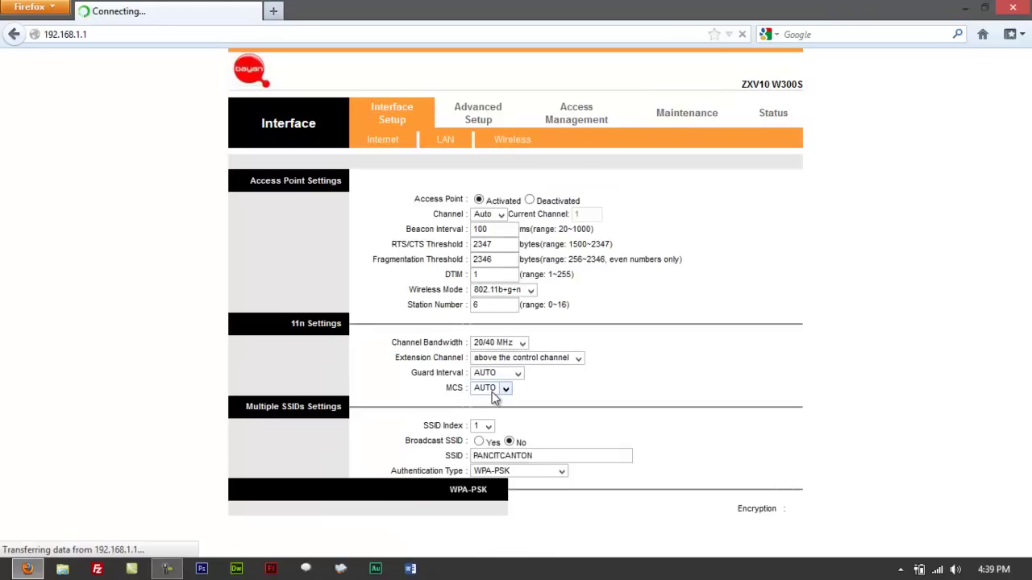
{"action": "scroll", "coordinate": [464, 382], "scroll_direction": "down", "scroll_amount": 3}
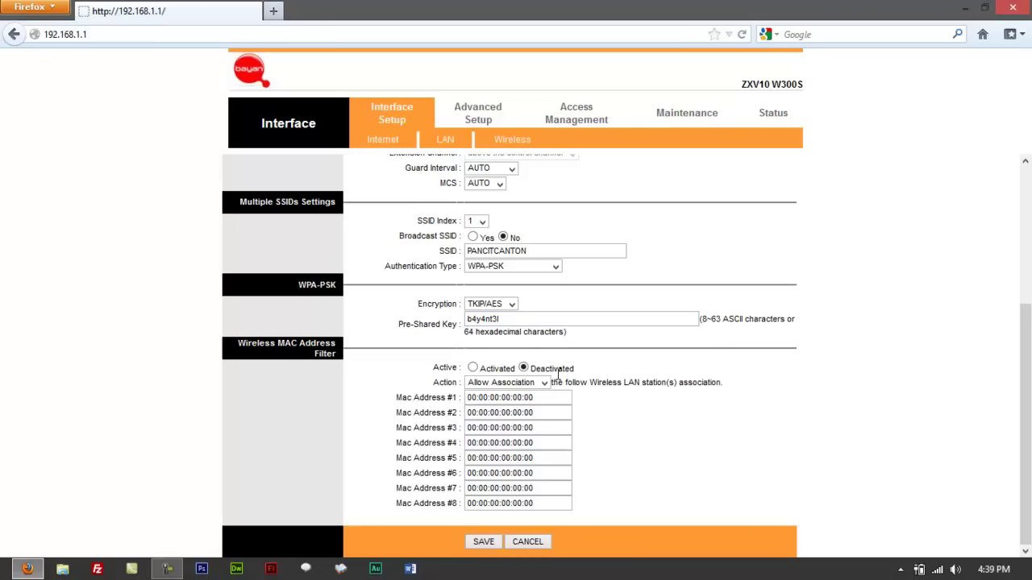
{"action": "left_click_drag", "start_coordinate": [532, 319], "coordinate": [455, 324]}
{"action": "left_click", "coordinate": [512, 305]}
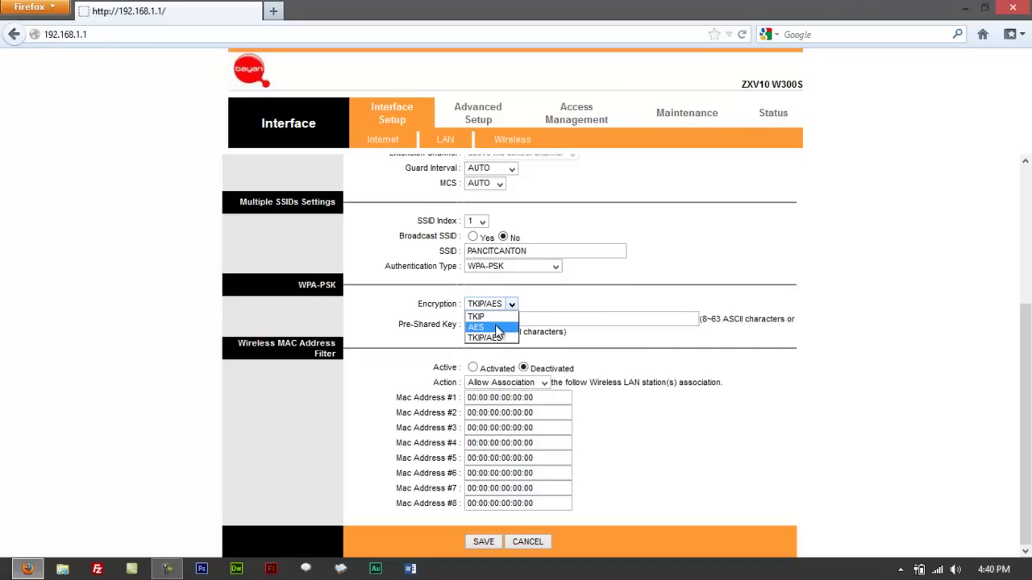
{"action": "left_click", "coordinate": [560, 302]}
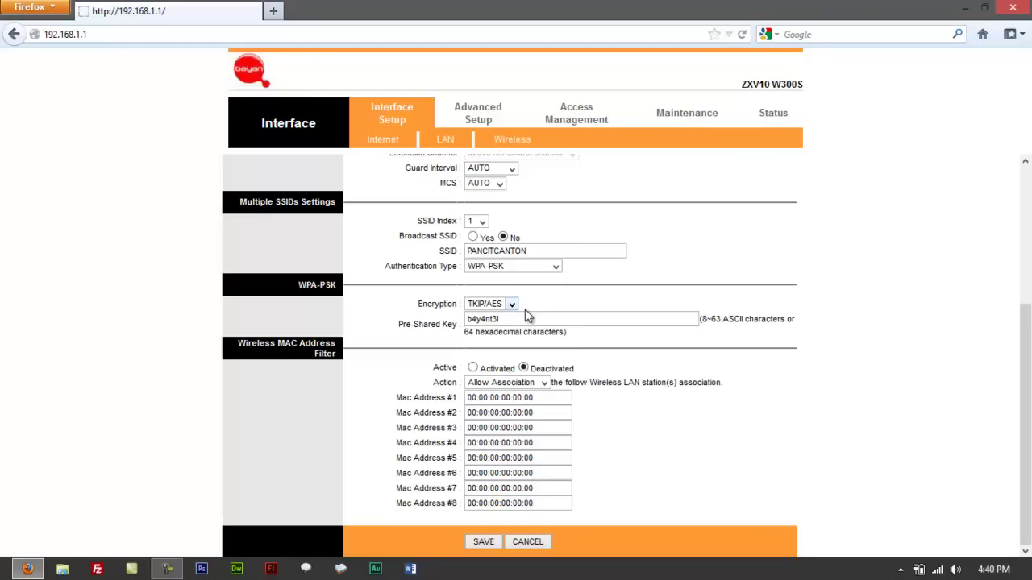
{"action": "mouse_move", "coordinate": [1025, 377]}
{"action": "left_mouse_down"}
{"action": "mouse_move", "coordinate": [1025, 348]}
{"action": "mouse_move", "coordinate": [1026, 377]}
{"action": "left_mouse_up"}
{"action": "left_click_drag", "start_coordinate": [532, 320], "coordinate": [458, 323]}
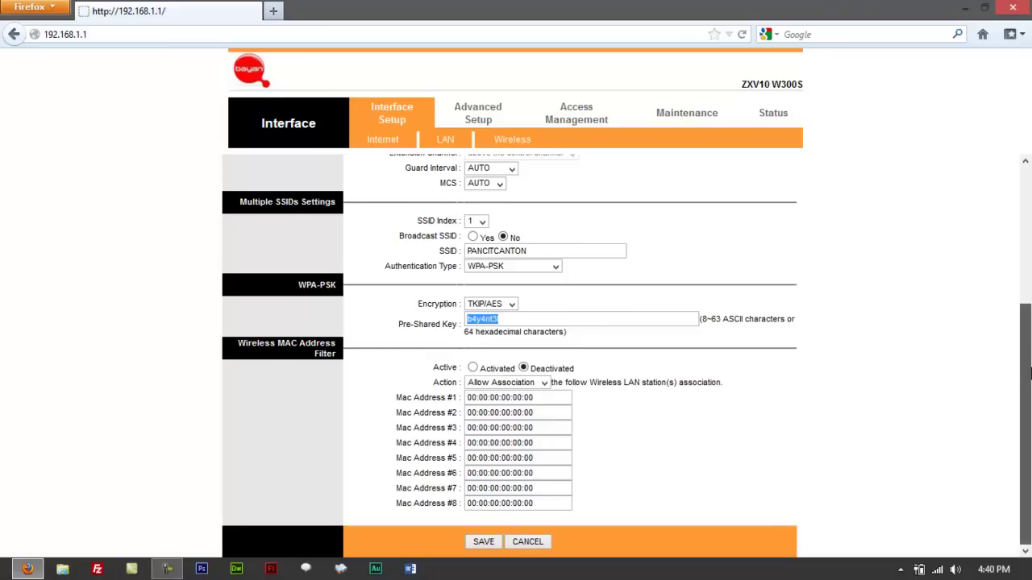
{"action": "scroll", "coordinate": [1028, 353], "scroll_direction": "up", "scroll_amount": 1}
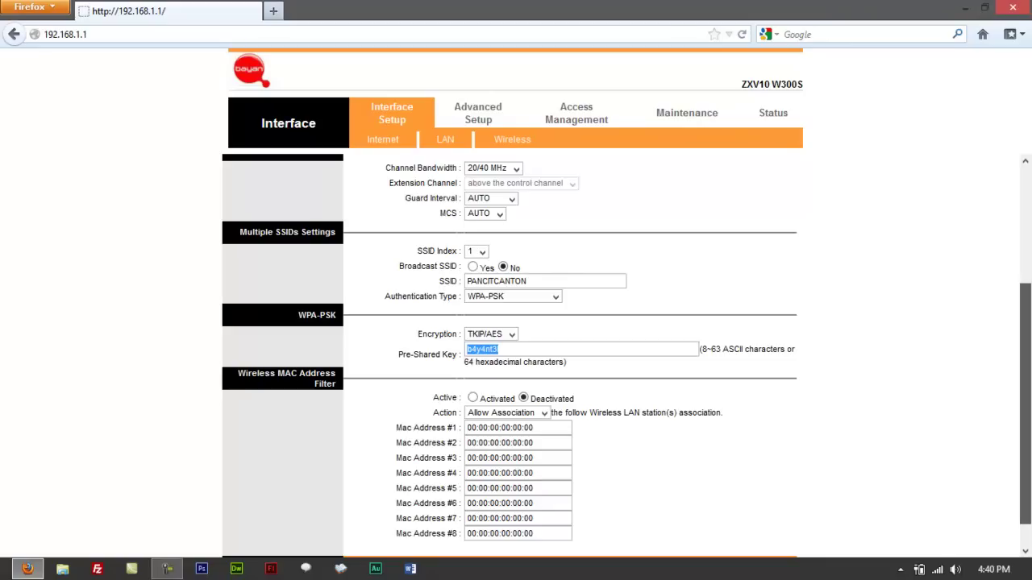
Change authentication back to WEP-64Bits, make Key#1 the active key and select its value.
{"action": "left_click", "coordinate": [546, 297]}
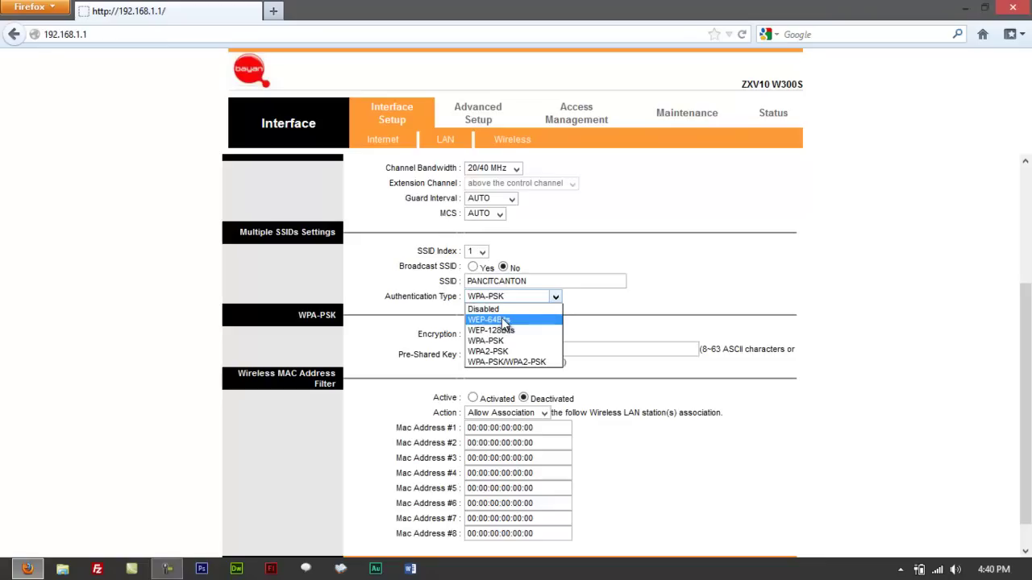
{"action": "left_click", "coordinate": [502, 320]}
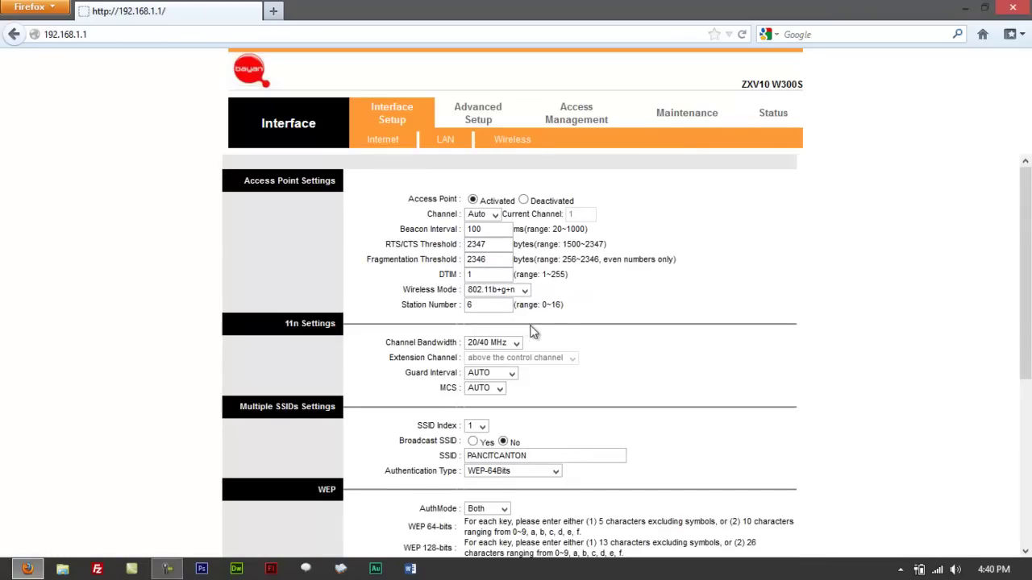
{"action": "scroll", "coordinate": [557, 433], "scroll_direction": "down", "scroll_amount": 4}
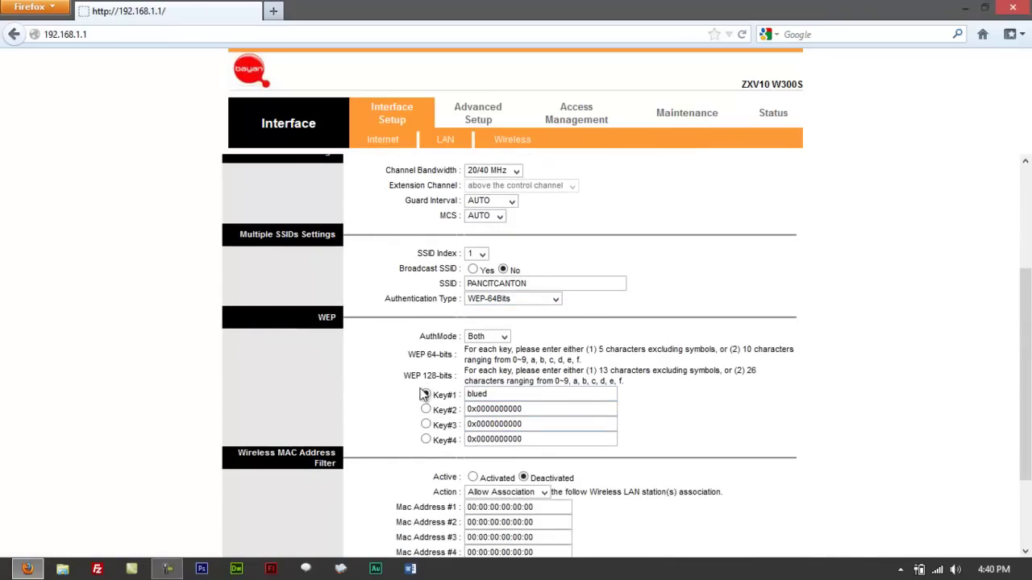
{"action": "left_click", "coordinate": [424, 394]}
{"action": "double_click", "coordinate": [482, 394]}
{"action": "scroll", "coordinate": [1026, 342], "scroll_direction": "down", "scroll_amount": 2}
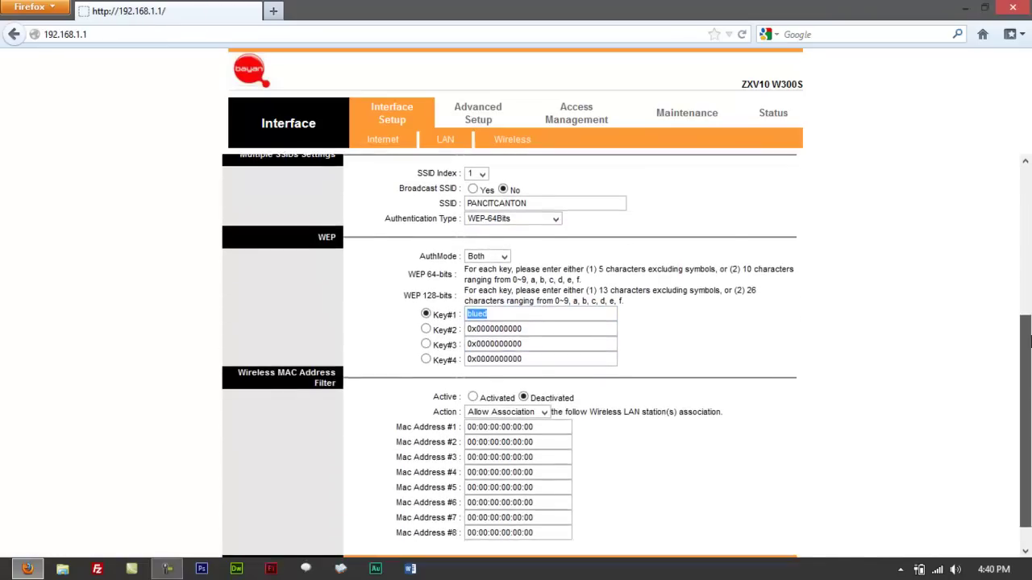
{"action": "left_click_drag", "start_coordinate": [1026, 341], "coordinate": [975, 255]}
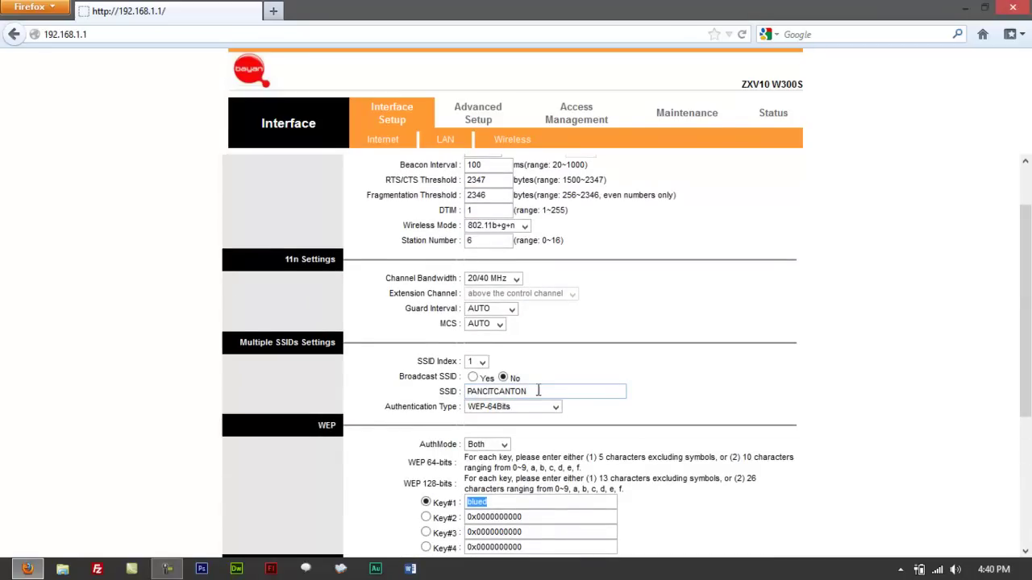
Select the SSID name PANCITCANTON, then minimize Firefox to show the desktop.
{"action": "left_click_drag", "start_coordinate": [538, 391], "coordinate": [429, 392]}
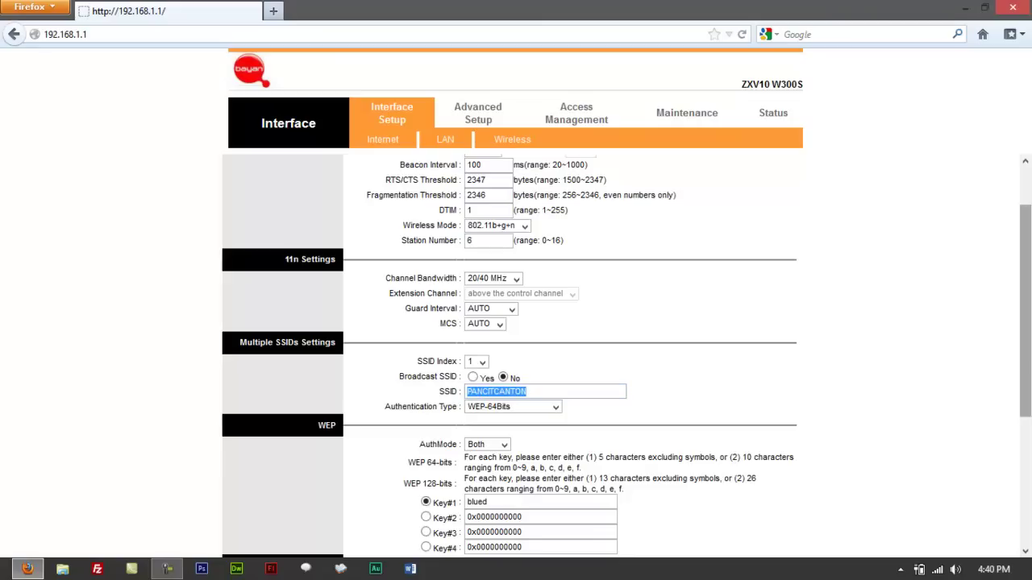
{"action": "scroll", "coordinate": [1028, 360], "scroll_direction": "down", "scroll_amount": 2}
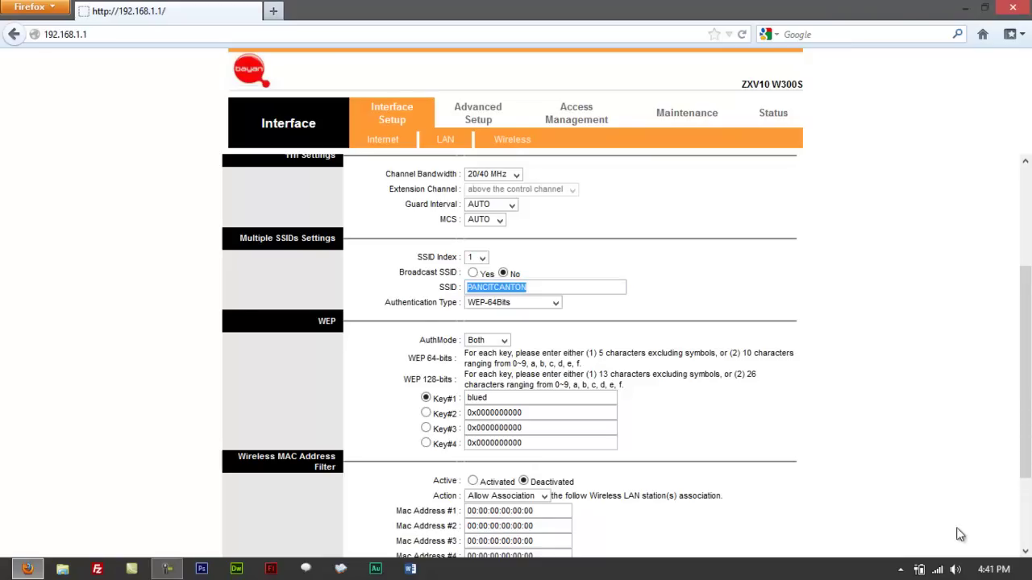
{"action": "left_click", "coordinate": [965, 7]}
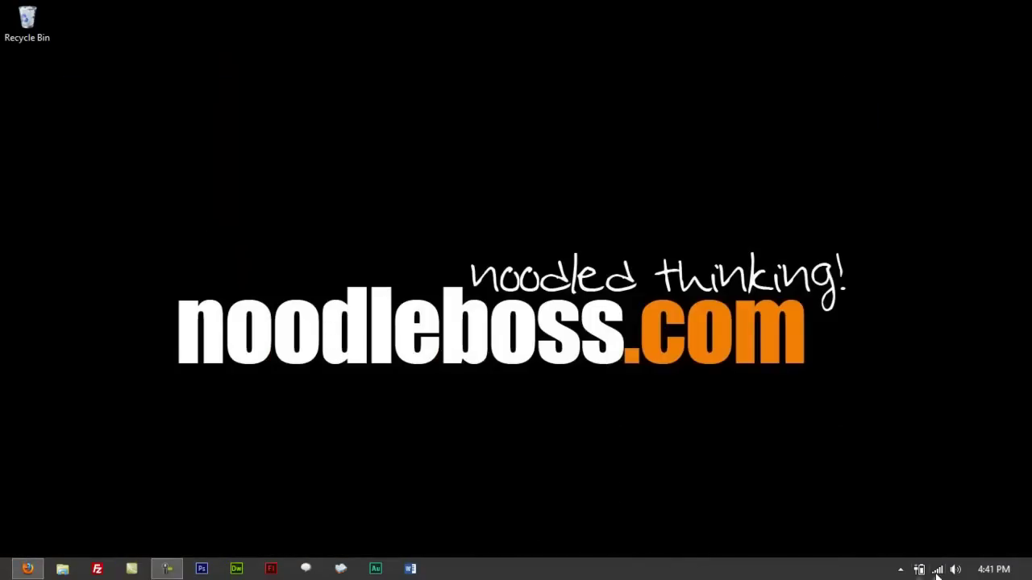
Check the available wireless networks from the system tray, then restore the router page in Firefox.
{"action": "left_click", "coordinate": [937, 570]}
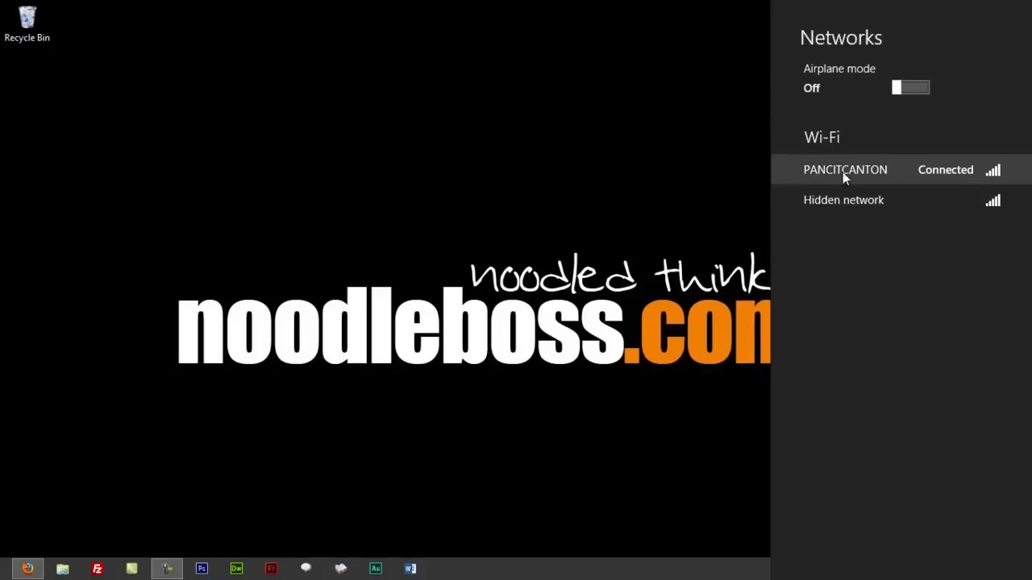
{"action": "left_click", "coordinate": [29, 569]}
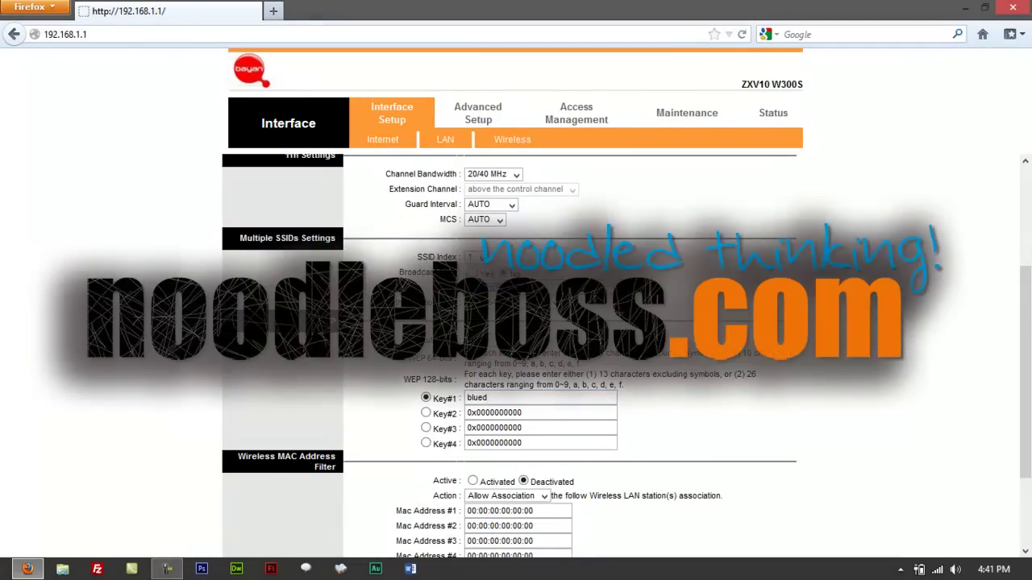
Scroll the wireless settings page down, then switch to the Windows 8 Start screen.
{"action": "scroll", "coordinate": [389, 59], "scroll_direction": "down", "scroll_amount": 2}
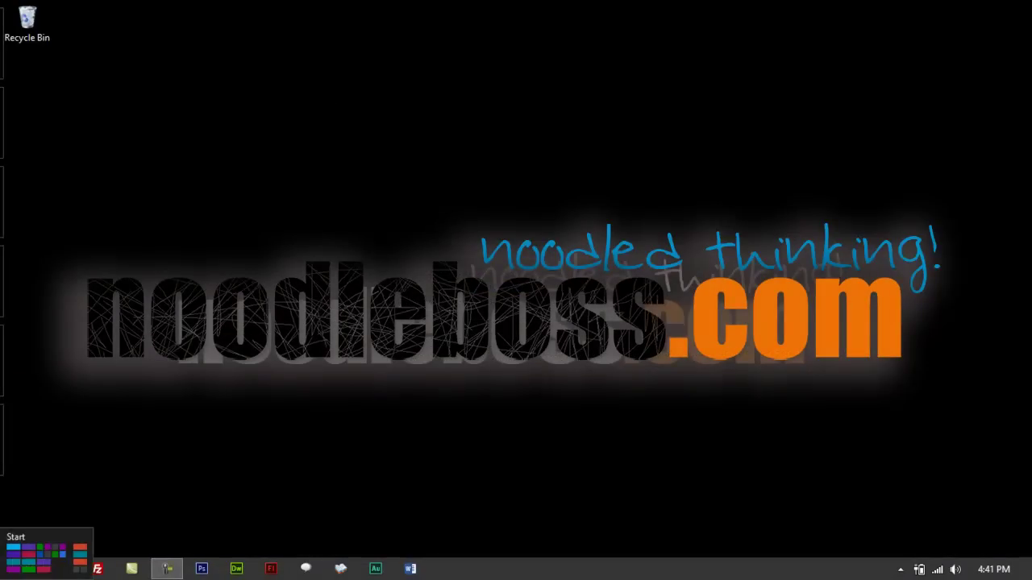
{"action": "left_click", "coordinate": [4, 574]}
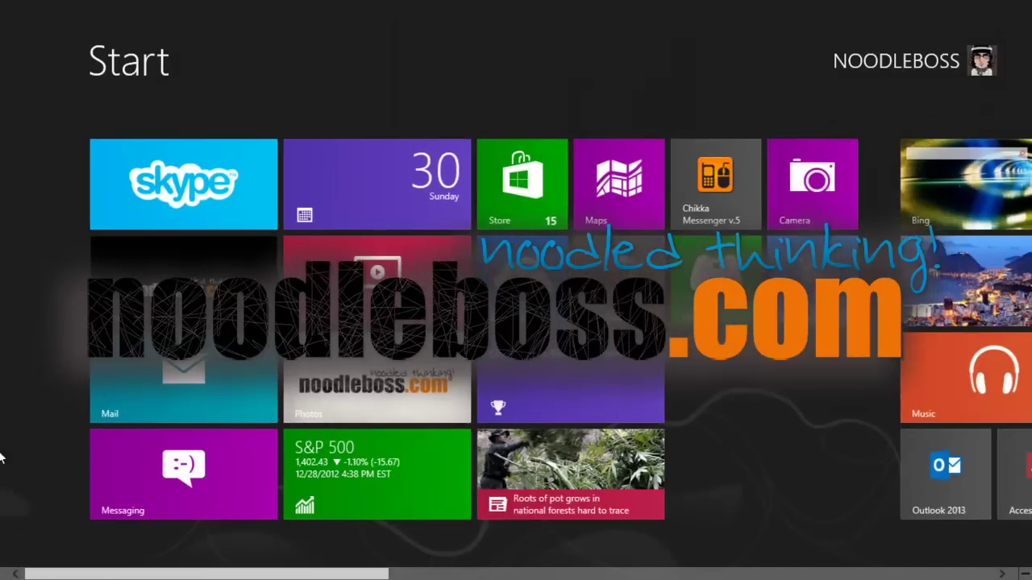